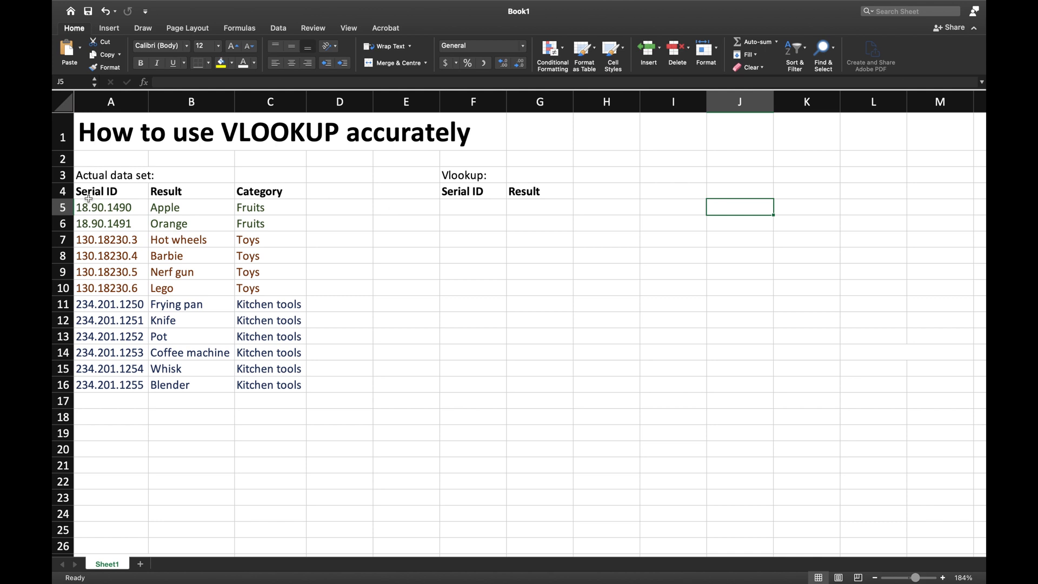
- Copy the Apple serial ID from A5 of the data set into F5 of the Vlookup table
left_click_drag(98, 188, 283, 389)
left_click(435, 316)
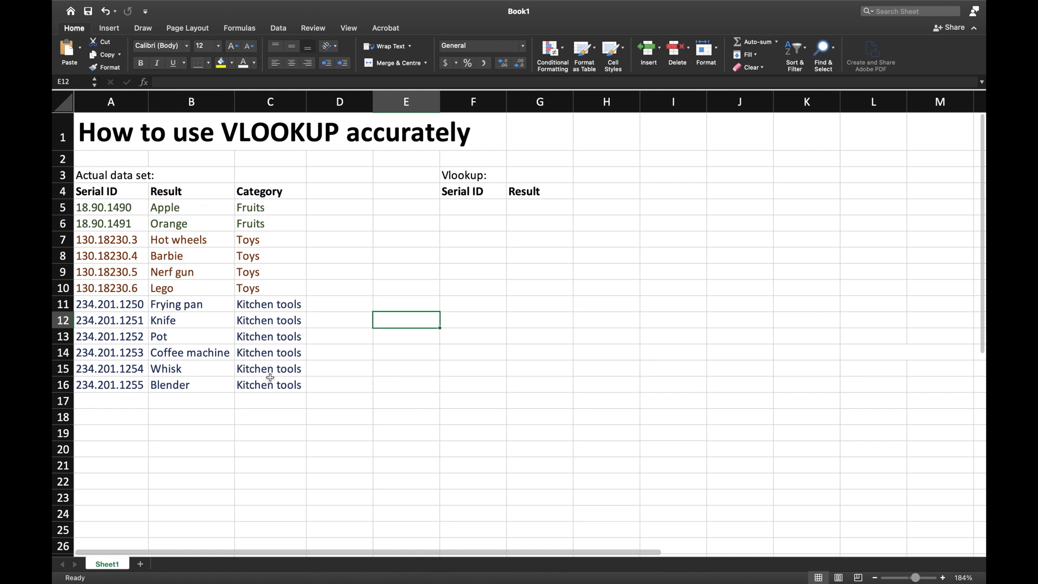
left_click(473, 211)
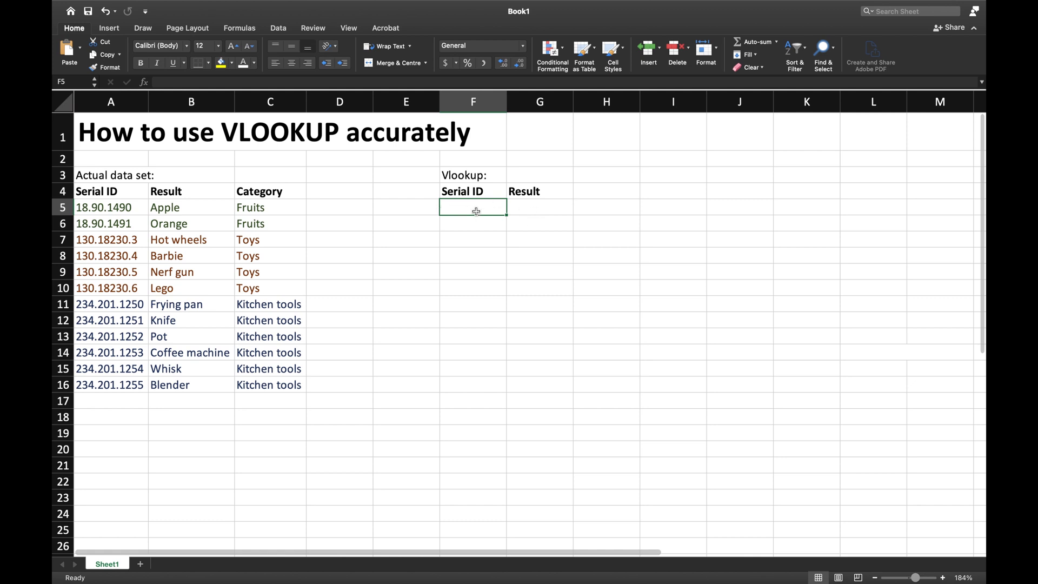
left_click(110, 212)
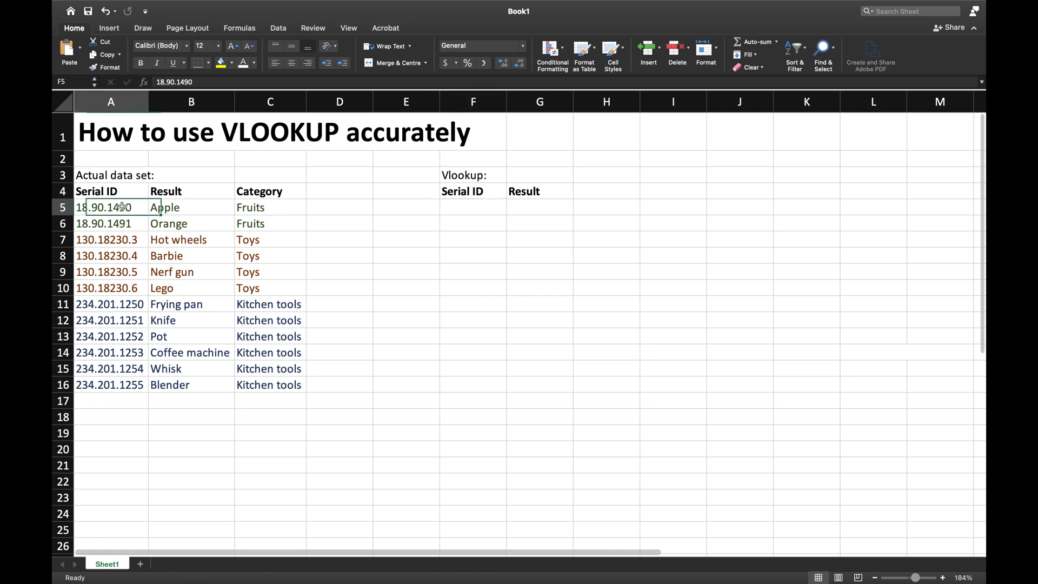
key("super+c")
left_click(442, 211)
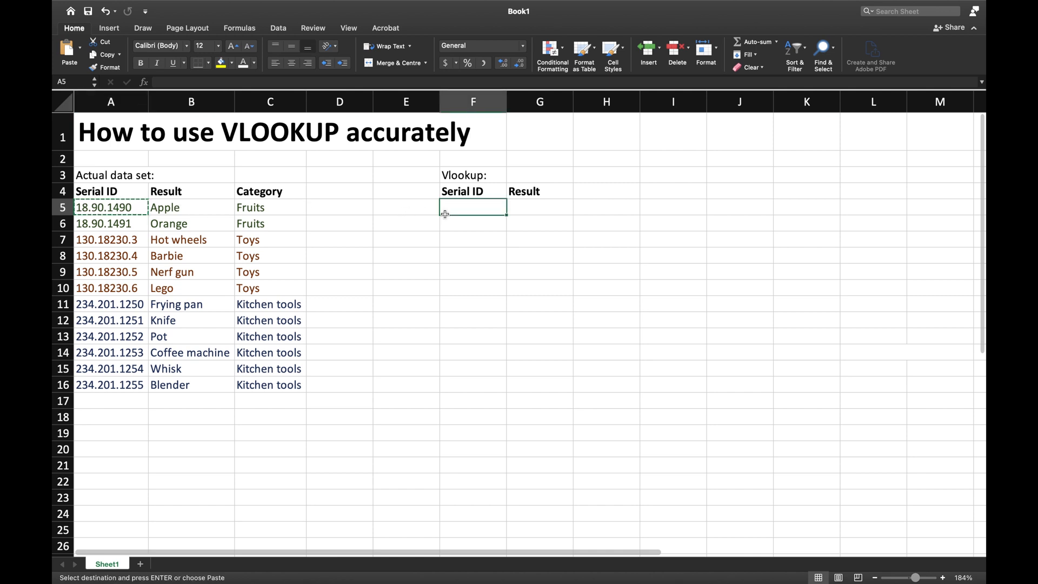
key("super+v")
- Start a VLOOKUP formula in G5 with the Formula Builder shown, using F5 as the lookup value
left_click(546, 207)
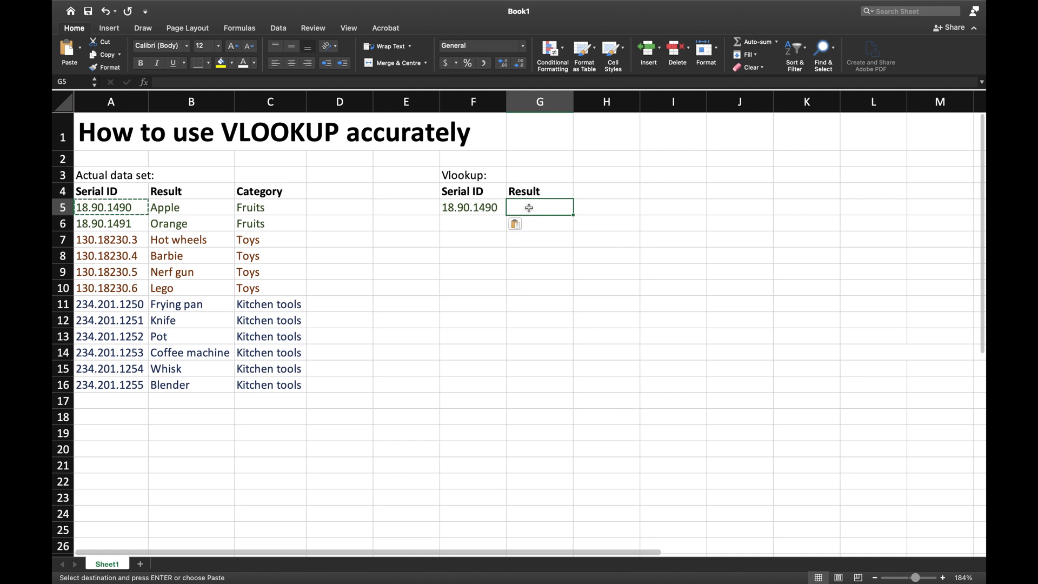
type("=")
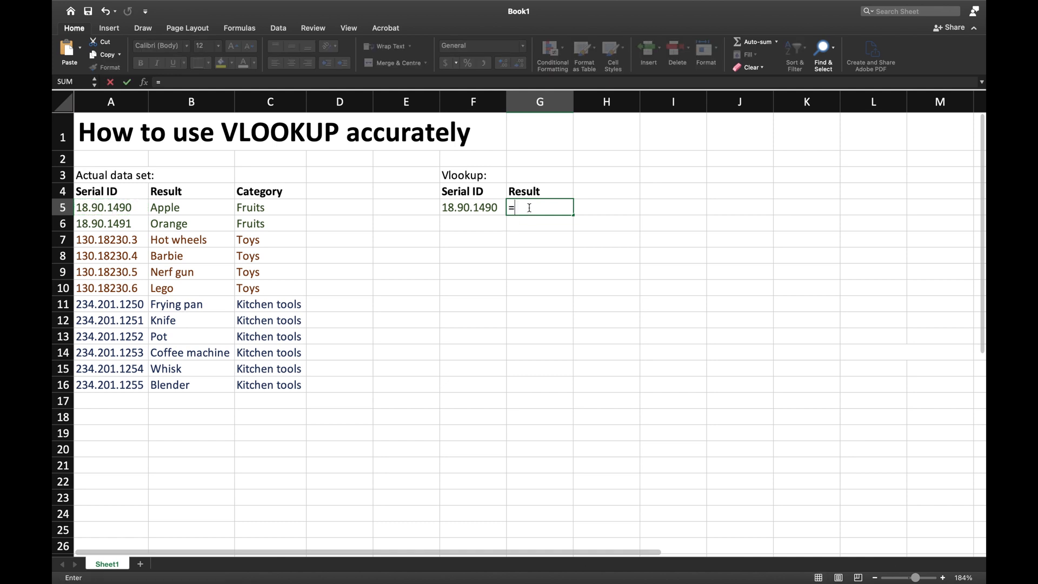
type("vlookup")
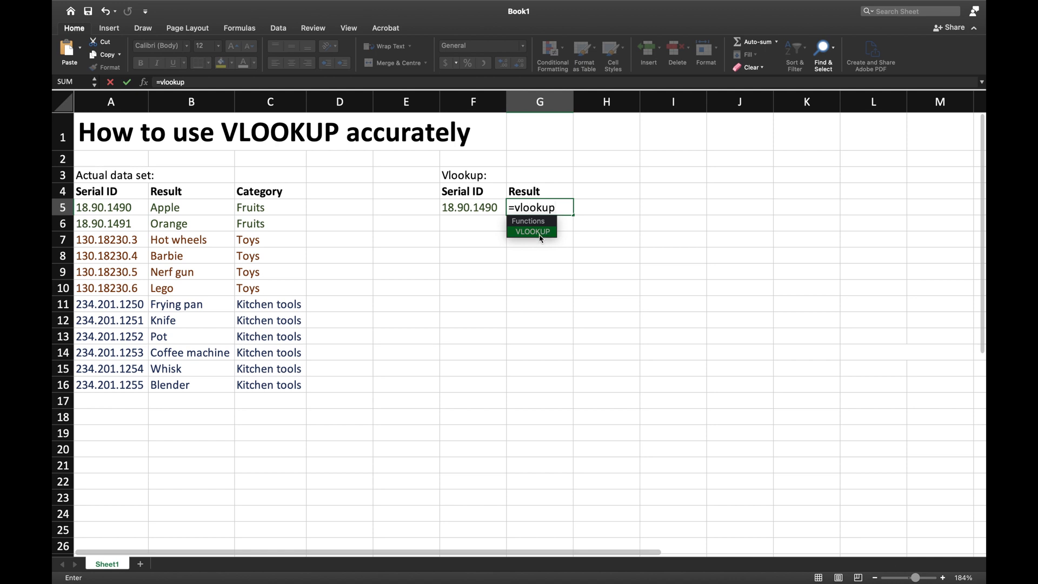
double_click(535, 232)
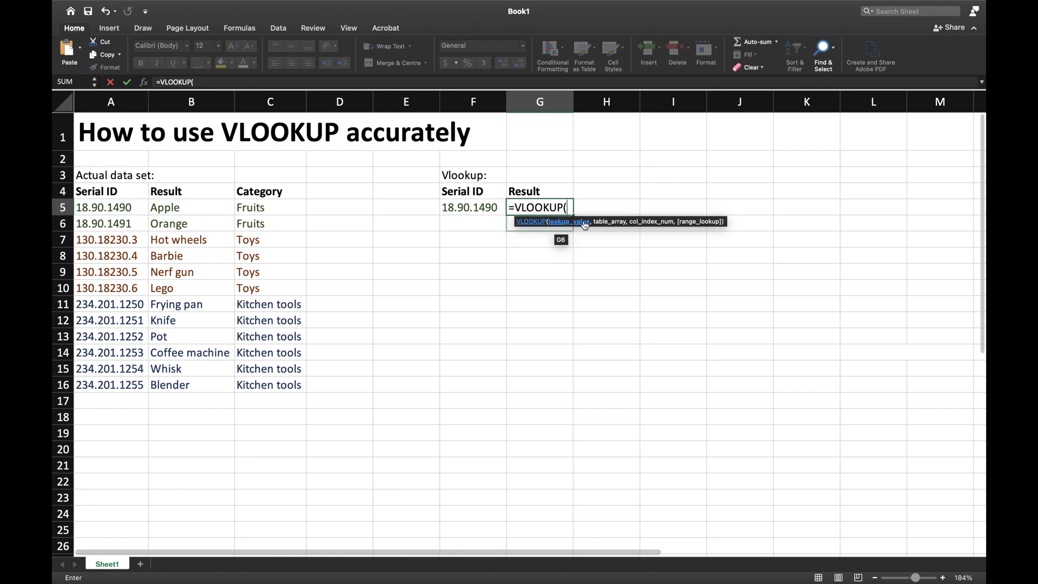
left_click(144, 83)
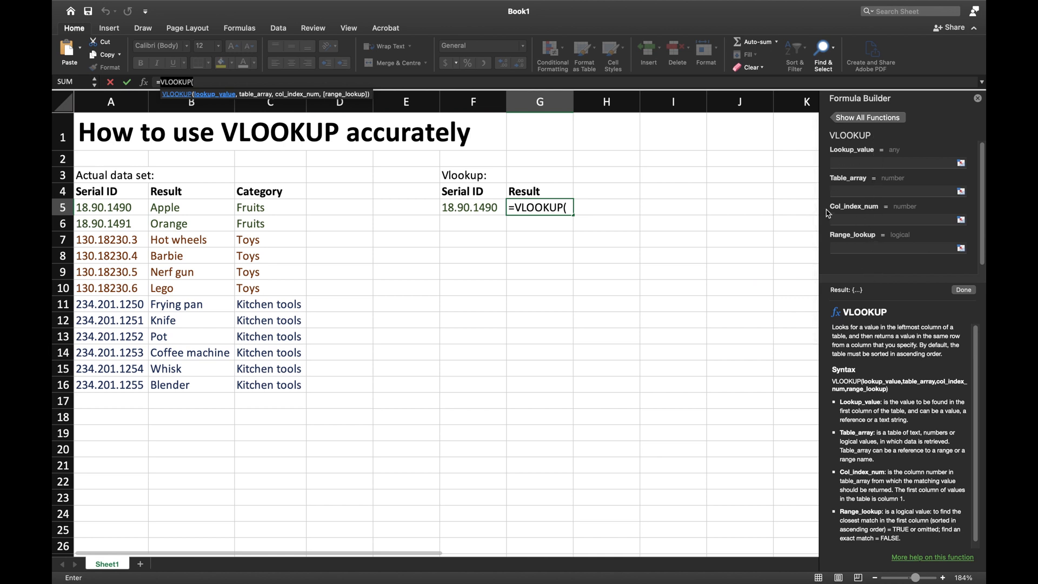
left_click(567, 208)
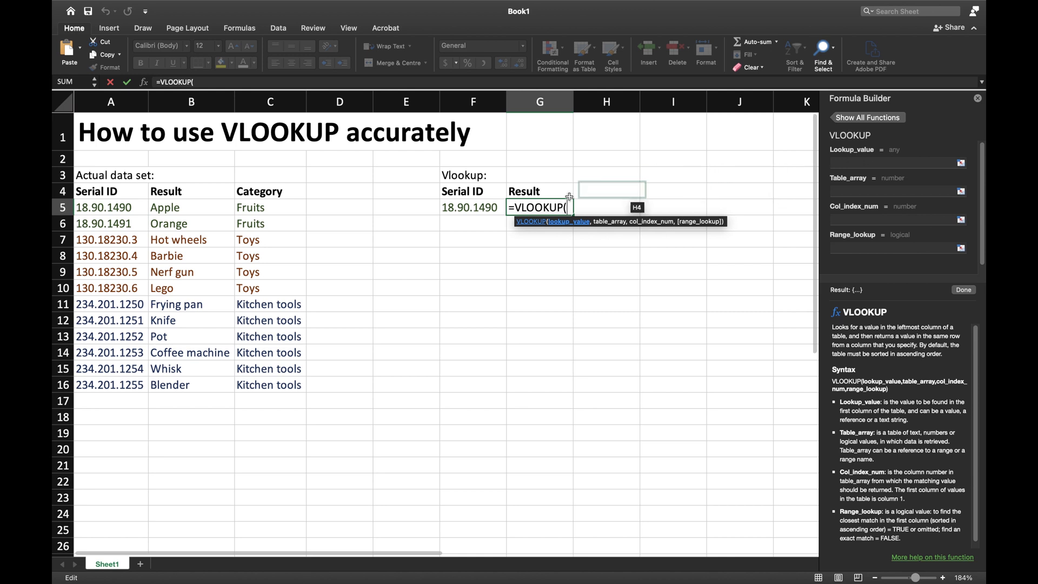
left_click(472, 210)
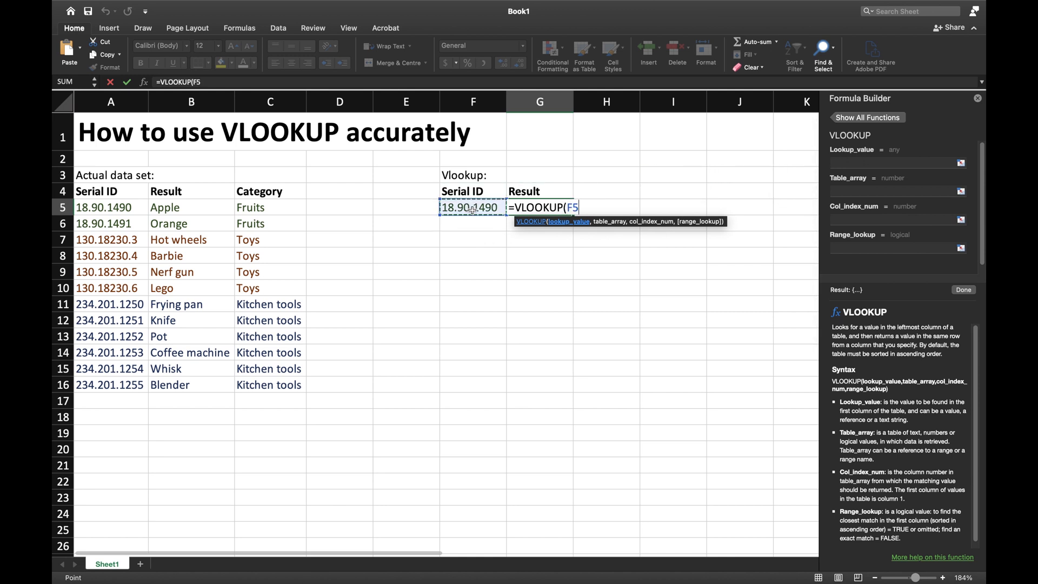
- Complete the VLOOKUP formula with table array A4:C16, column index 2 and range lookup TRUE (approximate match)
type(",")
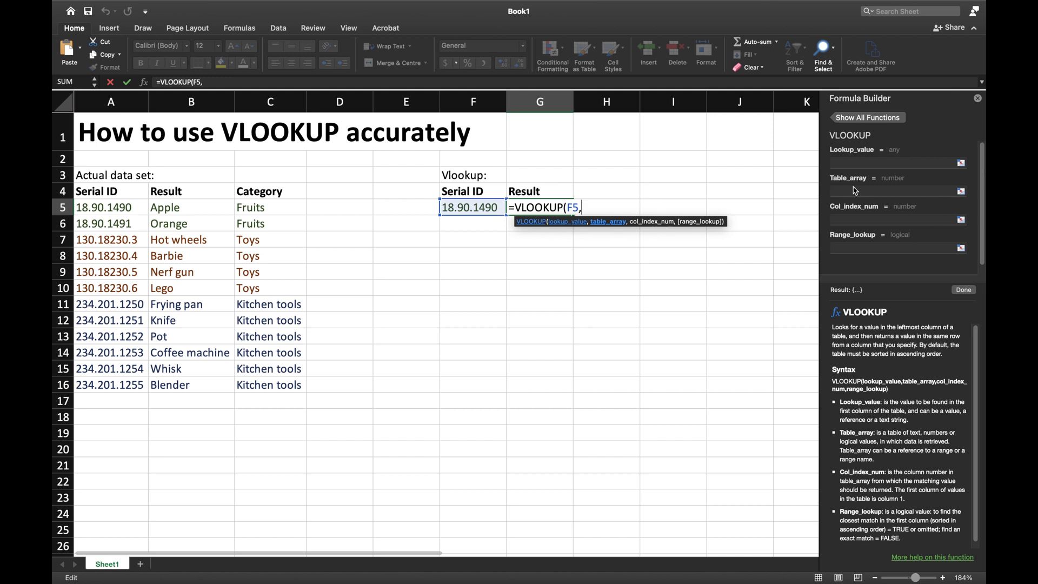
left_click_drag(273, 393, 94, 196)
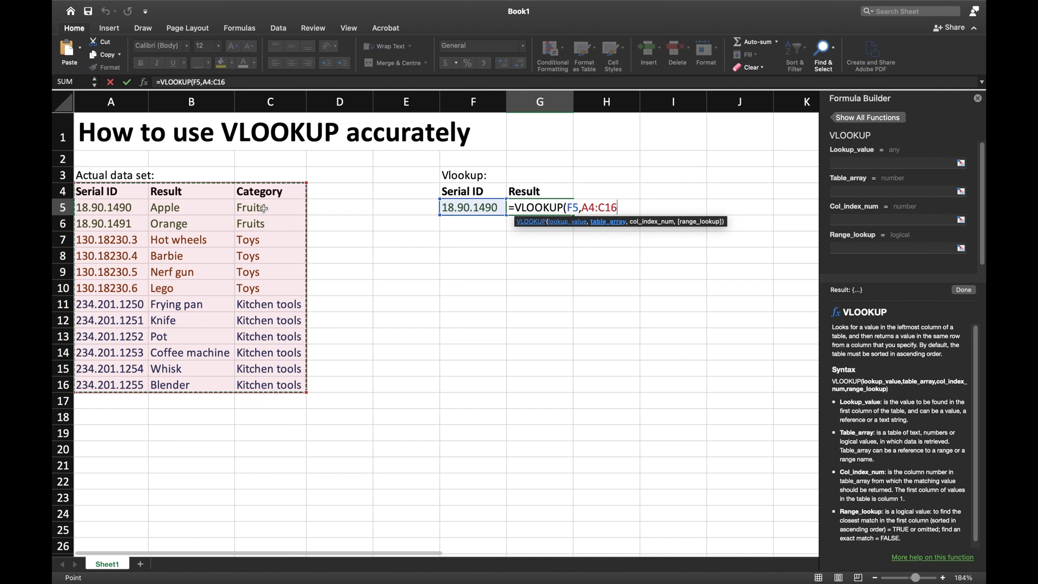
type(",2")
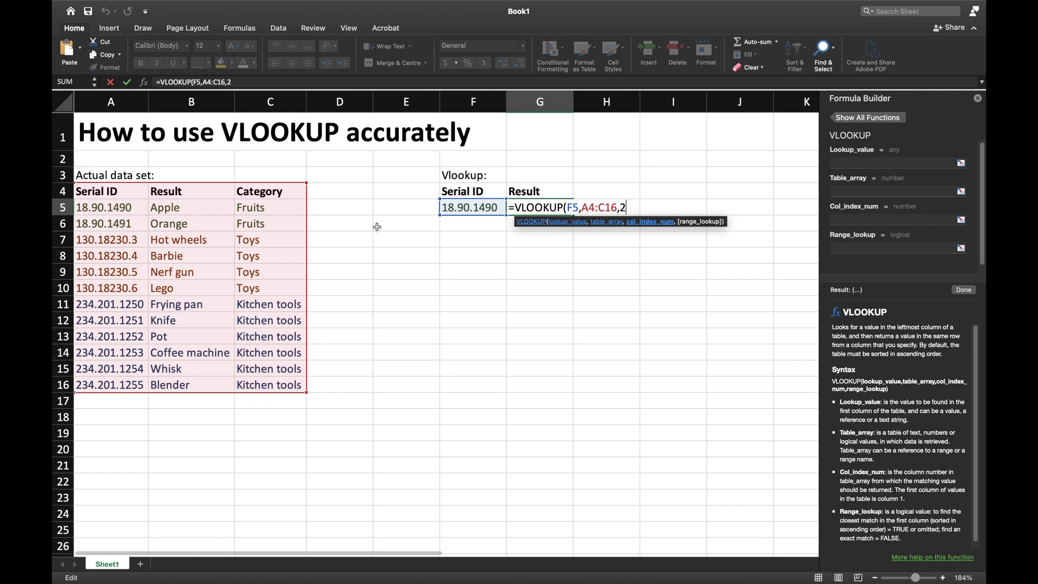
type(",")
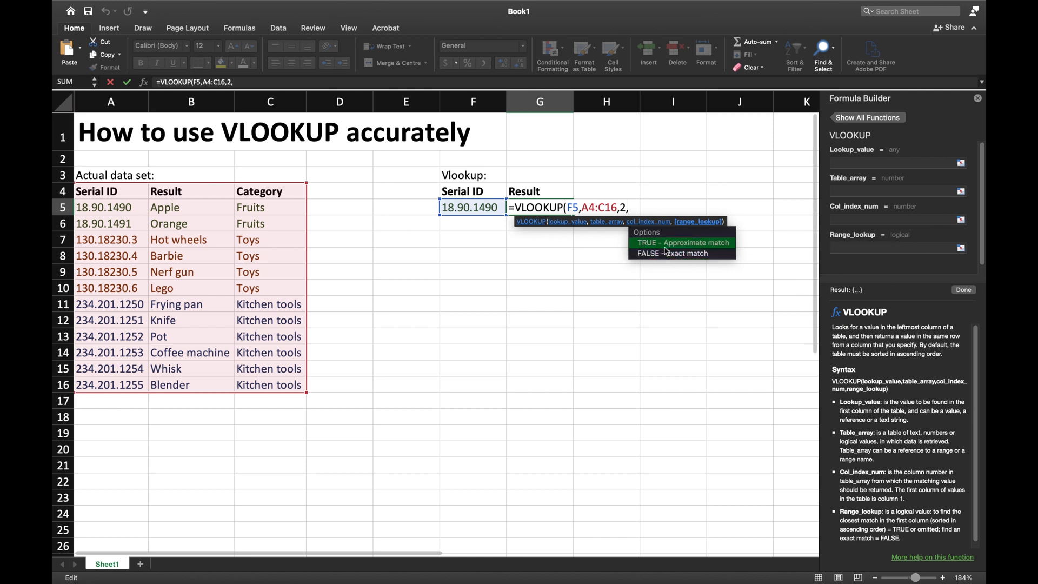
key("Down")
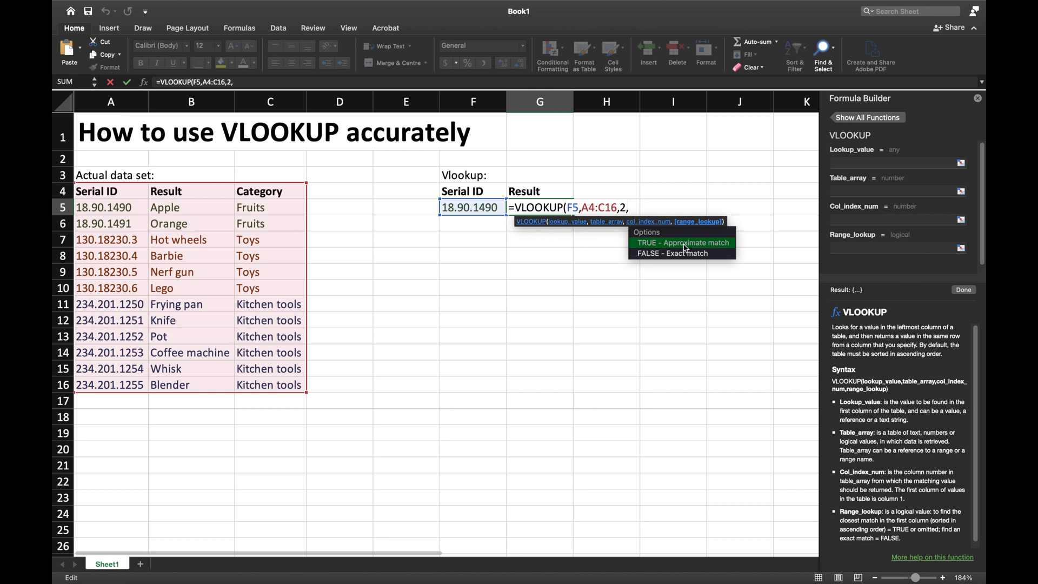
double_click(686, 243)
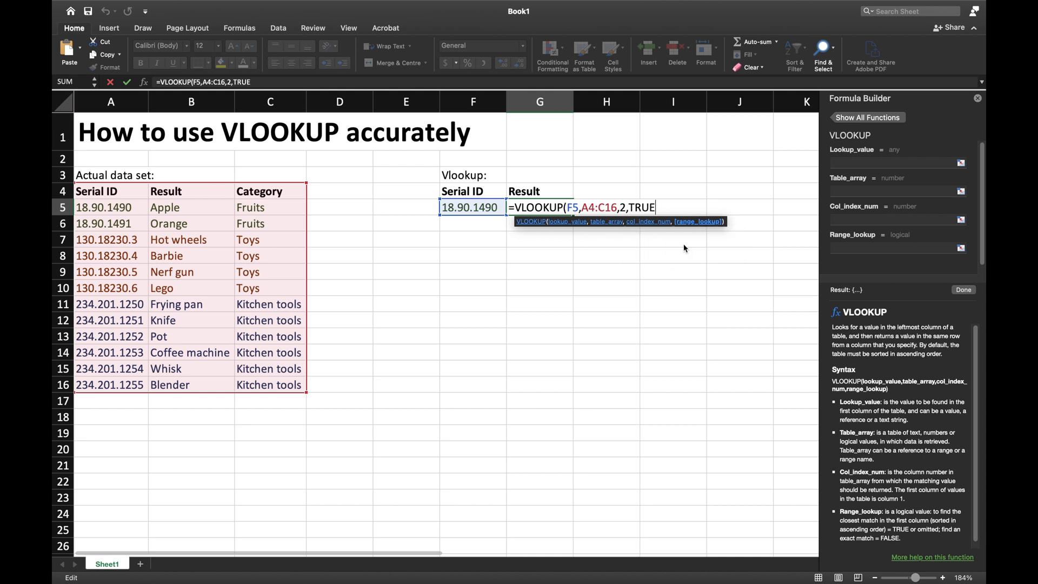
key("Return")
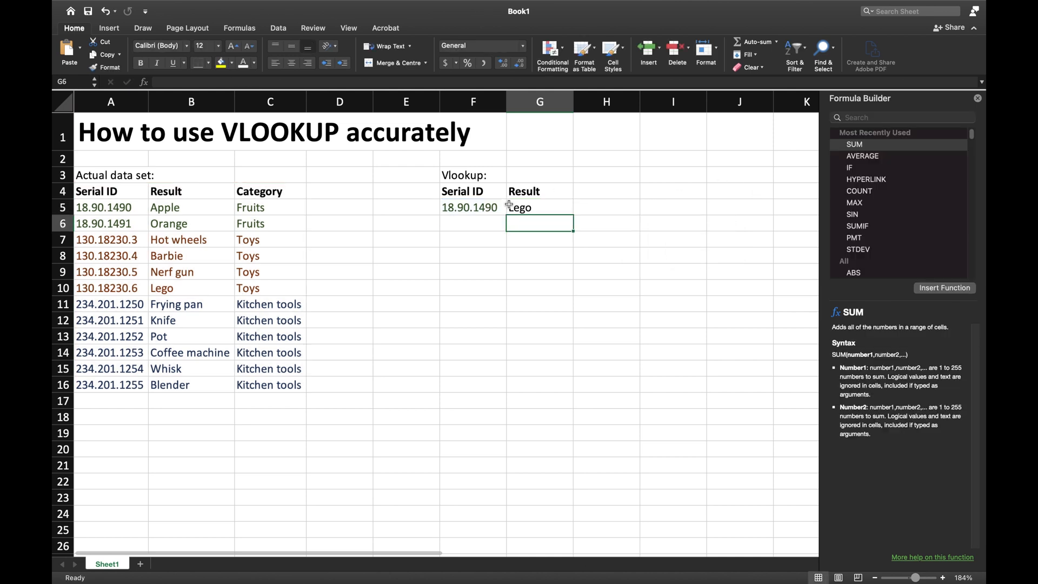
- Change the range lookup argument of the G5 formula to FALSE for an exact match
left_click(541, 211)
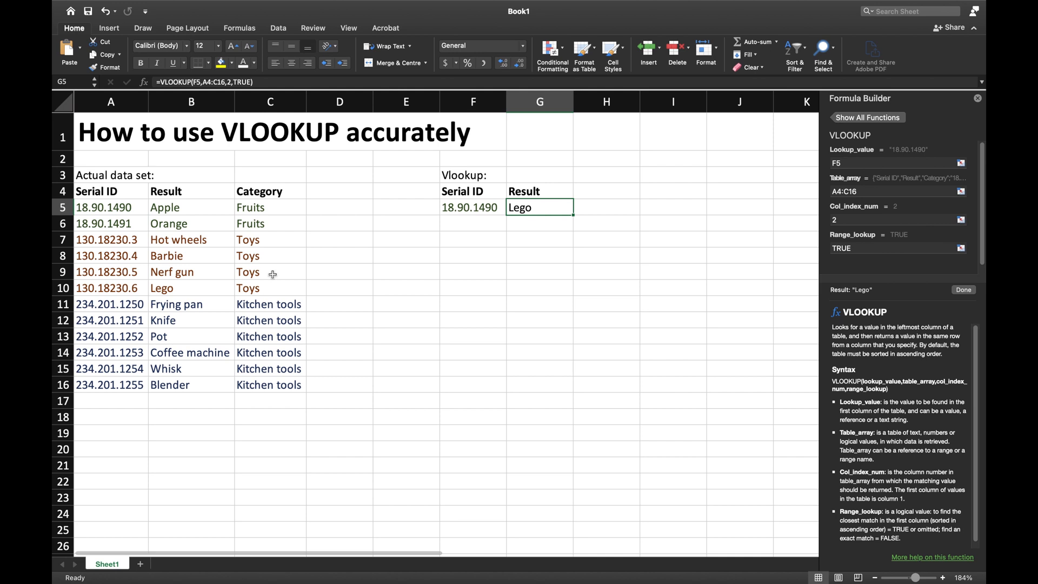
left_click(122, 291)
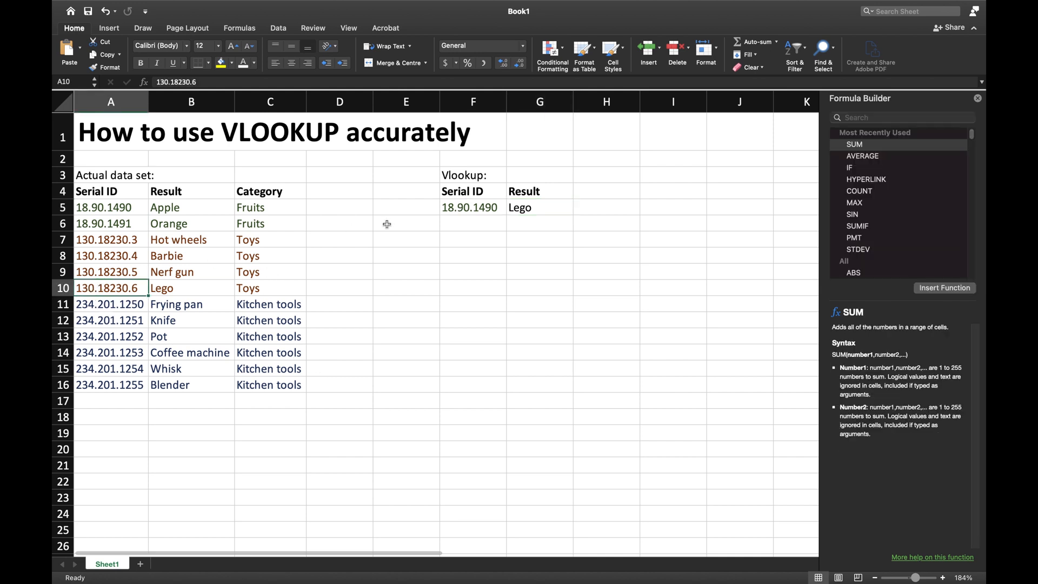
left_click(486, 206)
left_click(531, 211)
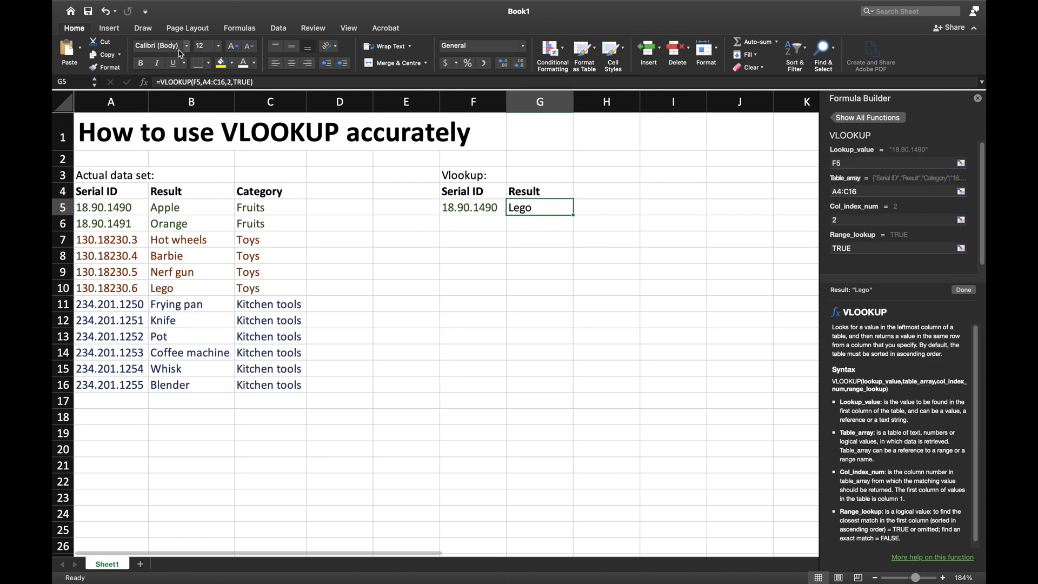
left_click(239, 81)
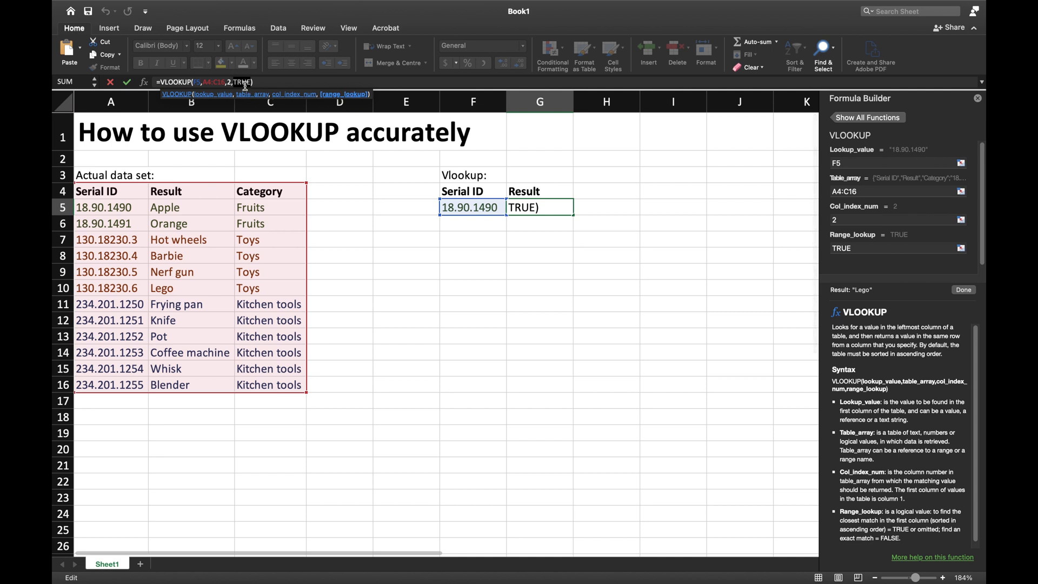
type("FALSE")
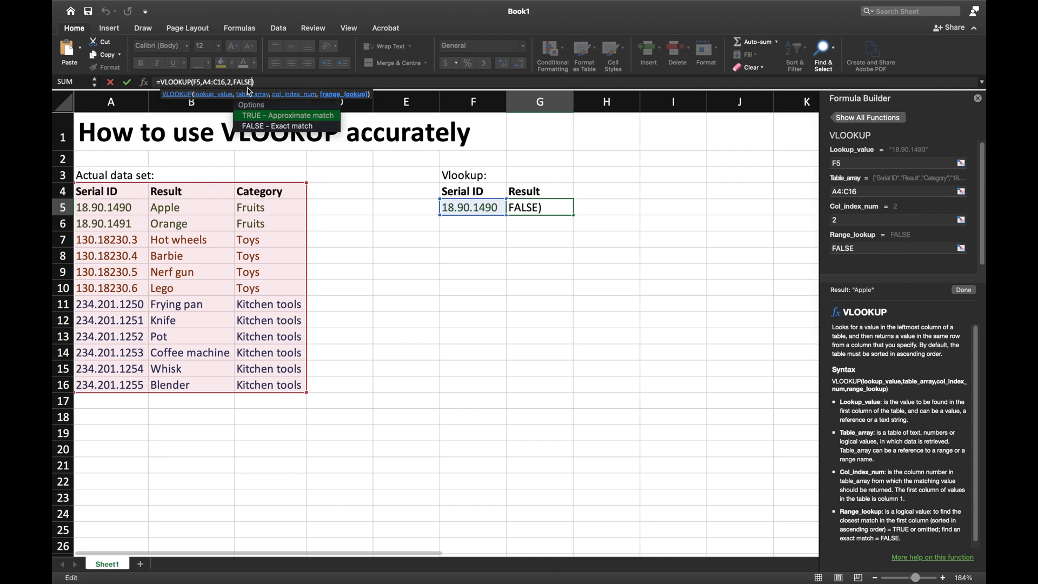
key("Return")
left_click(558, 207)
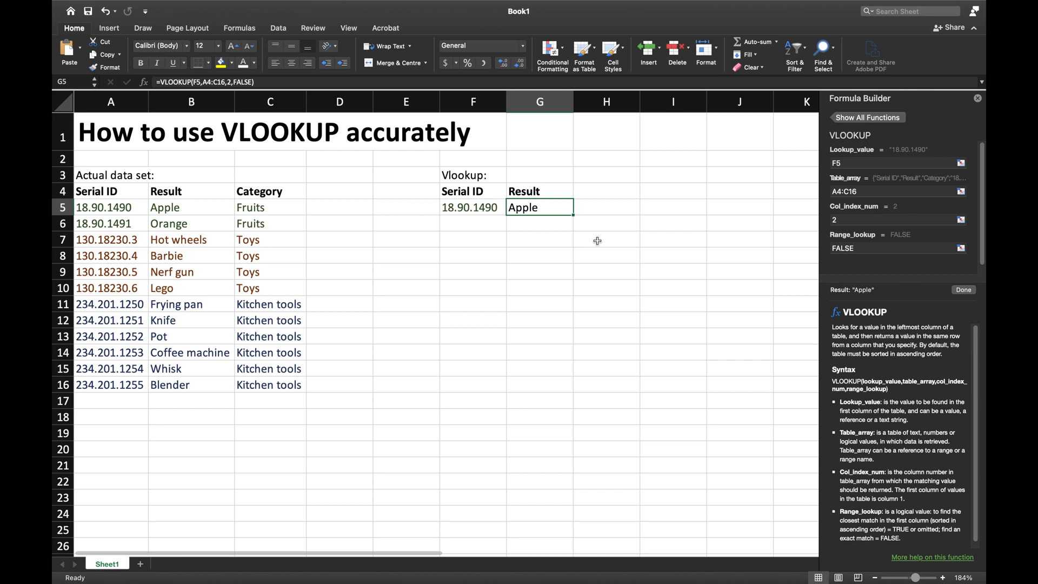
- Replace the range lookup argument of the G5 formula with 0
left_click(244, 82)
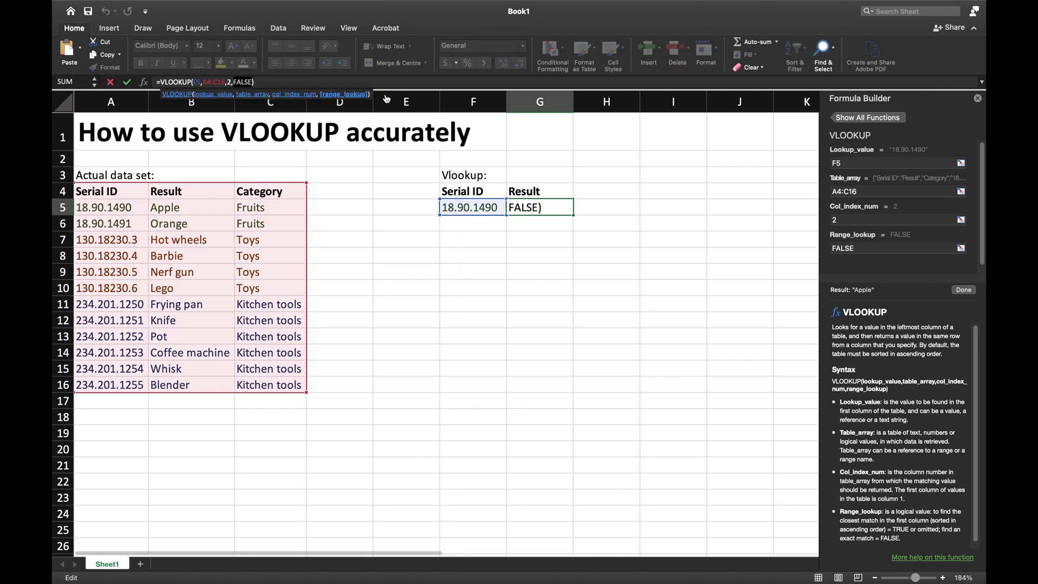
type("0")
key("Return")
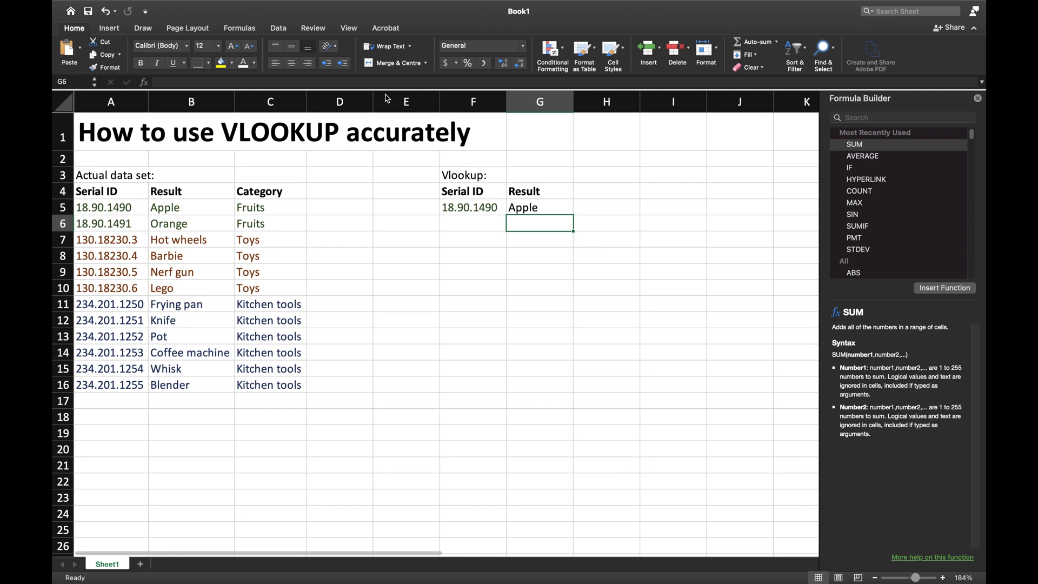
left_click(548, 212)
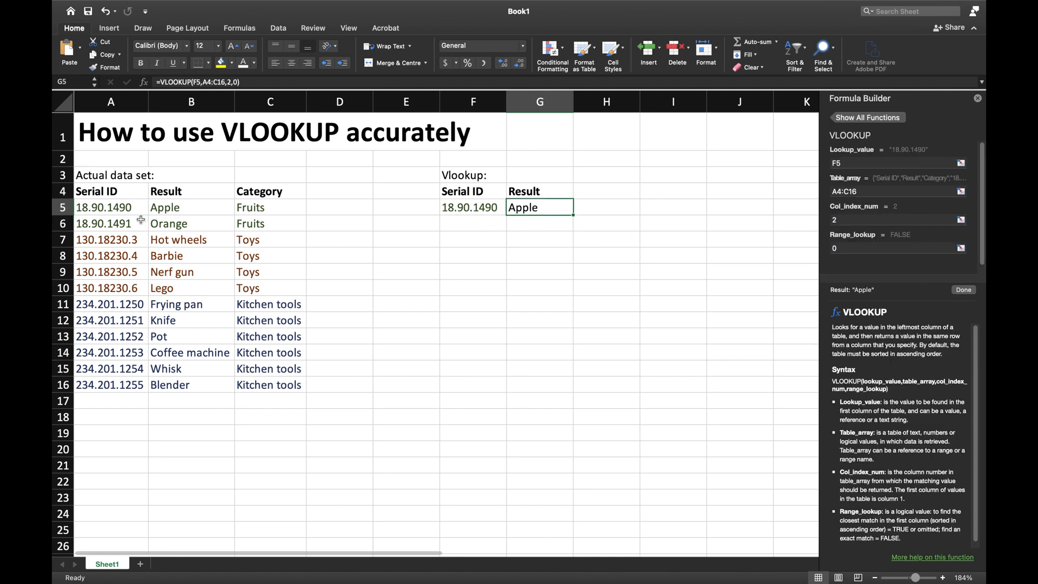
- Copy all serial IDs from A5:A16 into the Vlookup table starting at F5
left_click(468, 211)
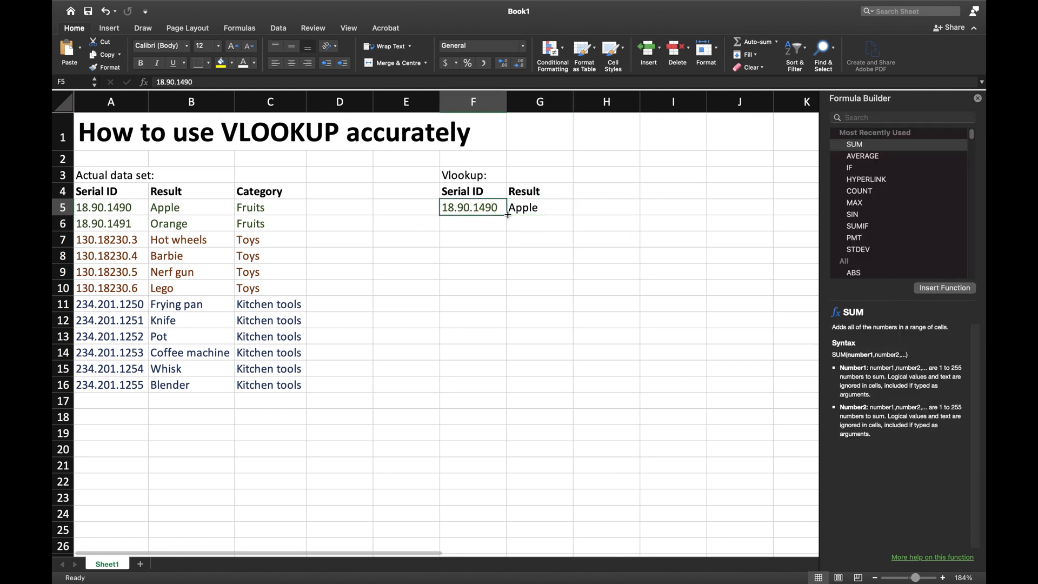
left_click(97, 210)
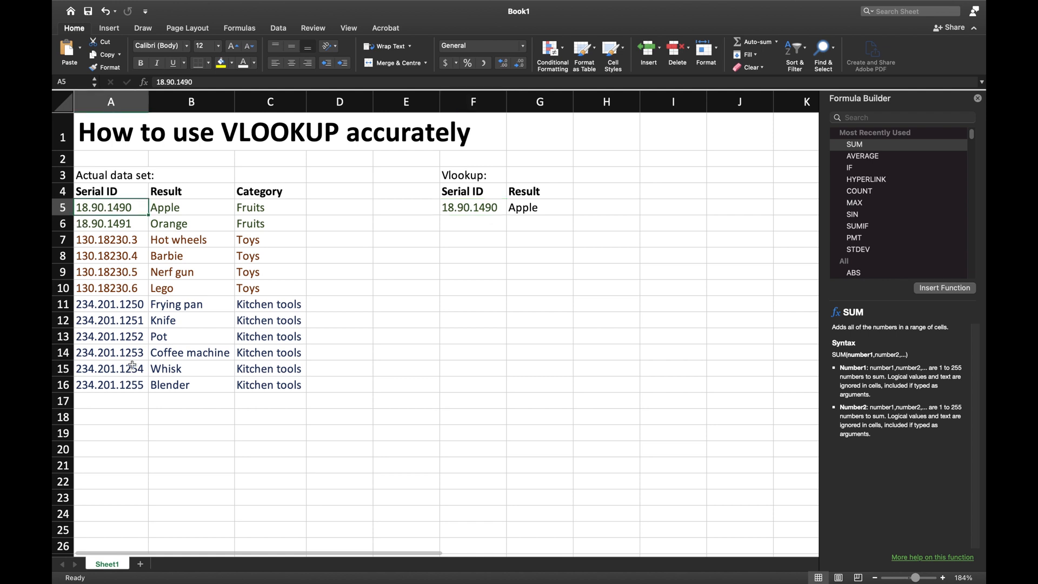
left_click(131, 385, "shift")
key("super+c")
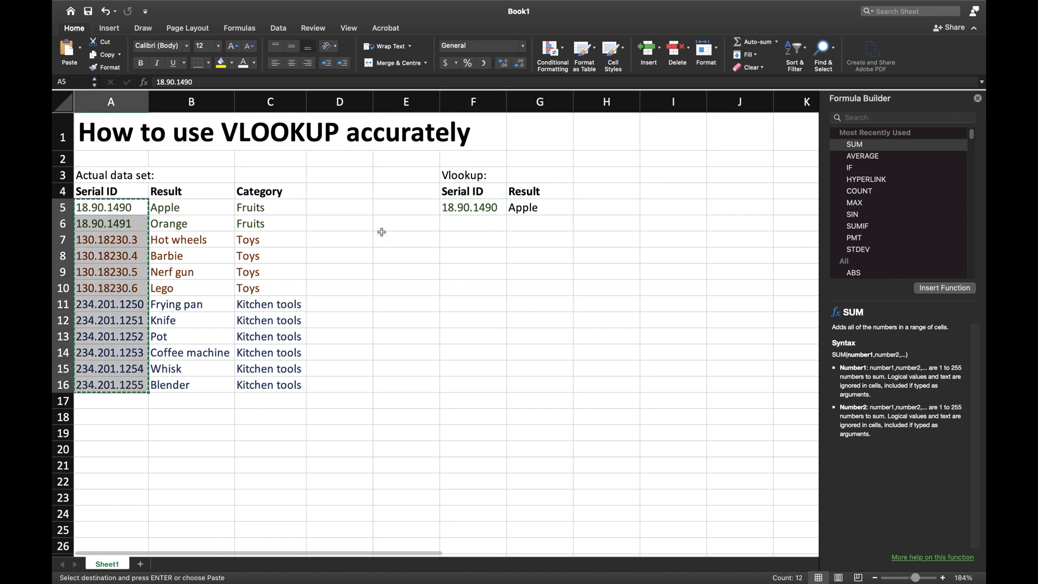
left_click(479, 207)
key("super+v")
- Fill the VLOOKUP formula from G5 down to G16
left_click(556, 206)
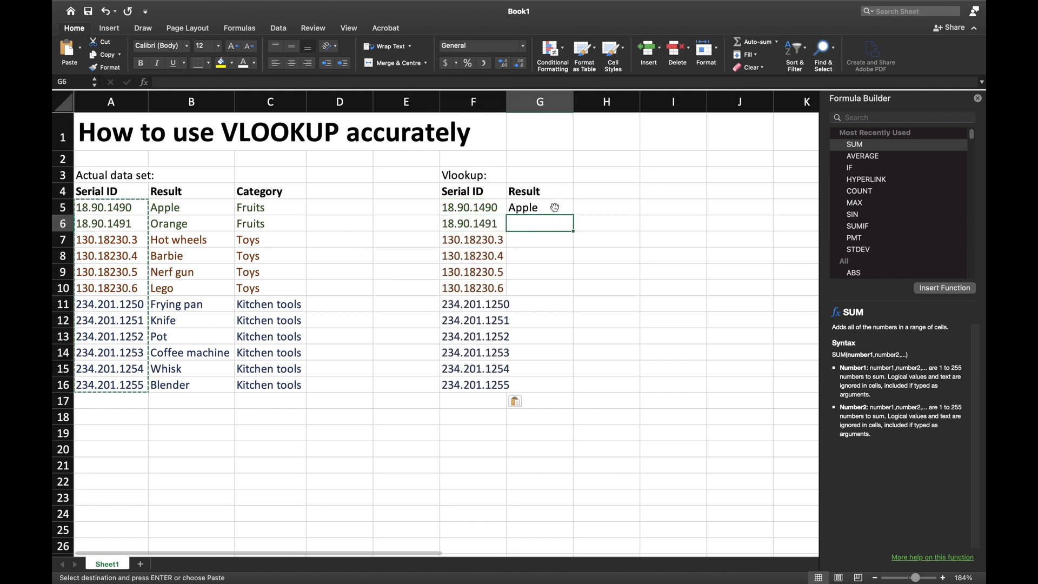
double_click(578, 218)
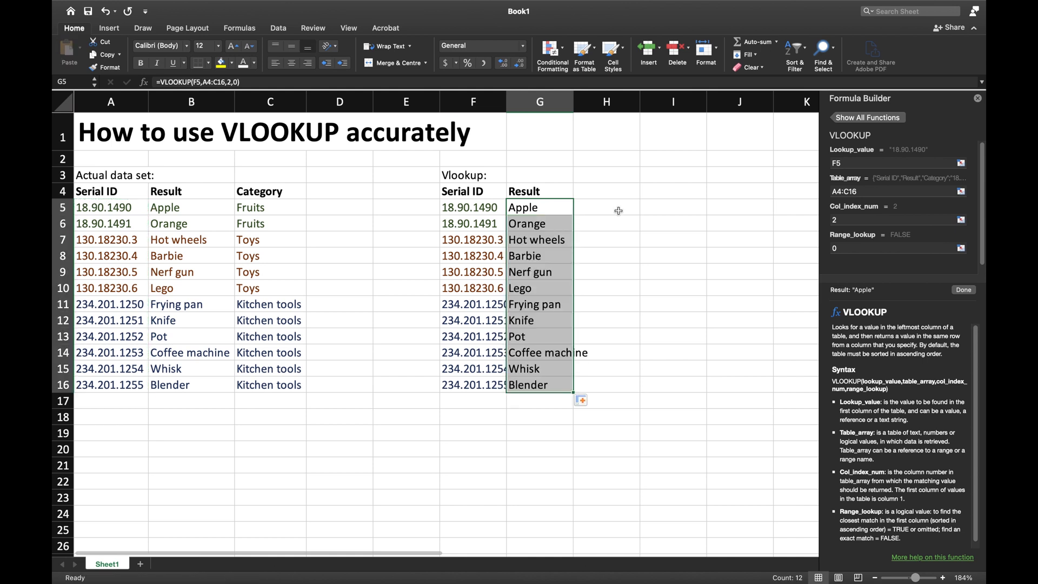
left_click(618, 208)
- Check the filled formulas in G12 and G16 and widen column G to fit the longest result
left_click(543, 320)
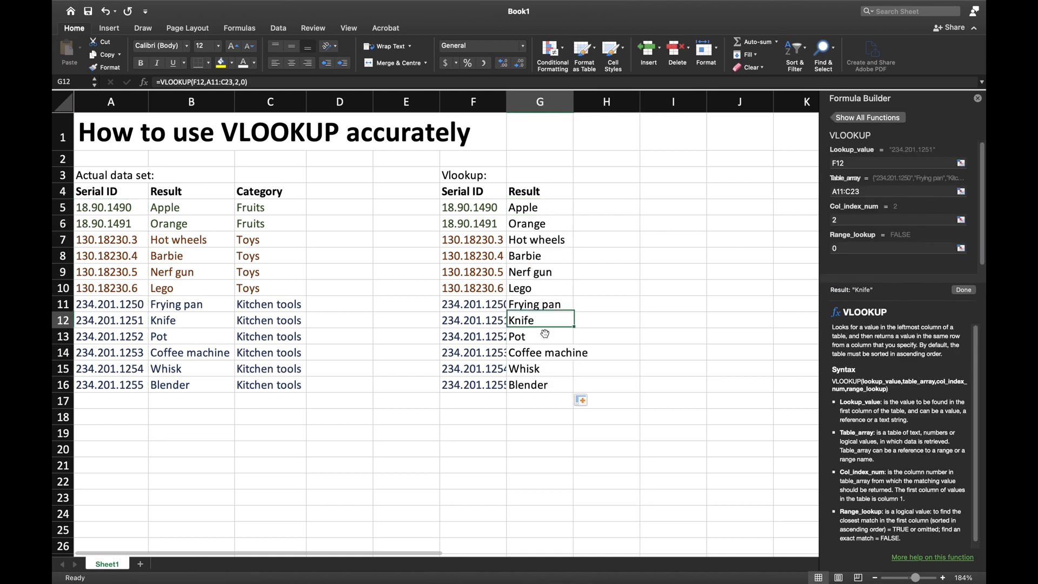
left_click(543, 385)
left_click_drag(573, 101, 593, 102)
left_click(618, 296)
- Check how the table array reference shifts in the VLOOKUP formulas down column G, from G5 to G16
left_click(552, 212)
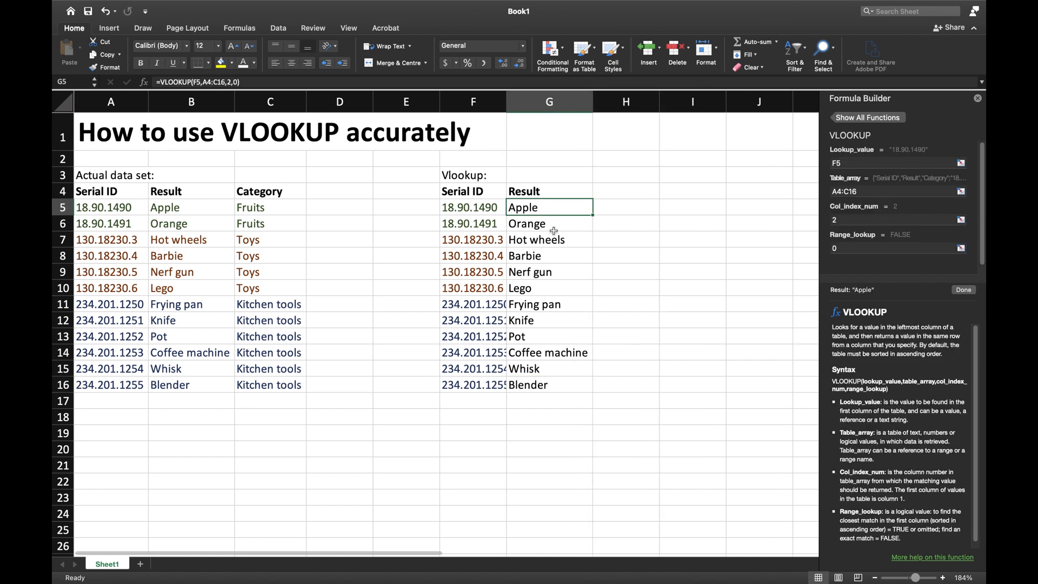
left_click(555, 241)
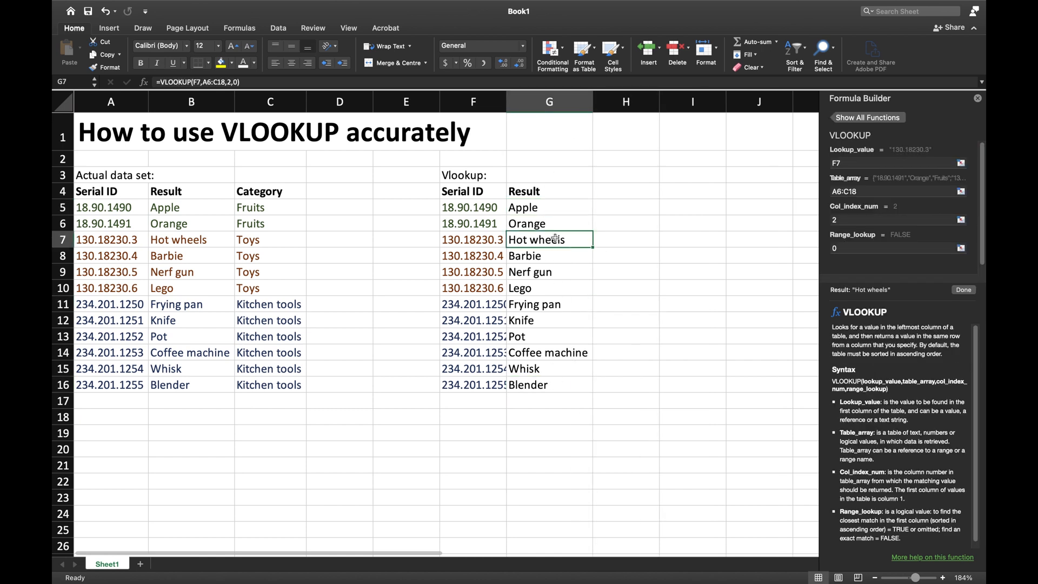
left_click(555, 307)
left_click(549, 367)
left_click(550, 384)
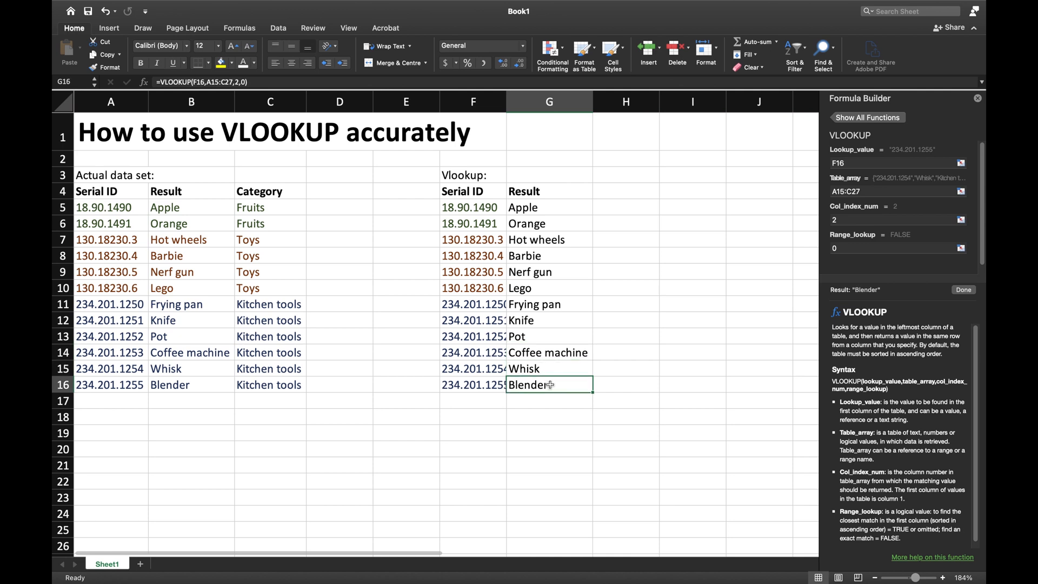
left_click(554, 327)
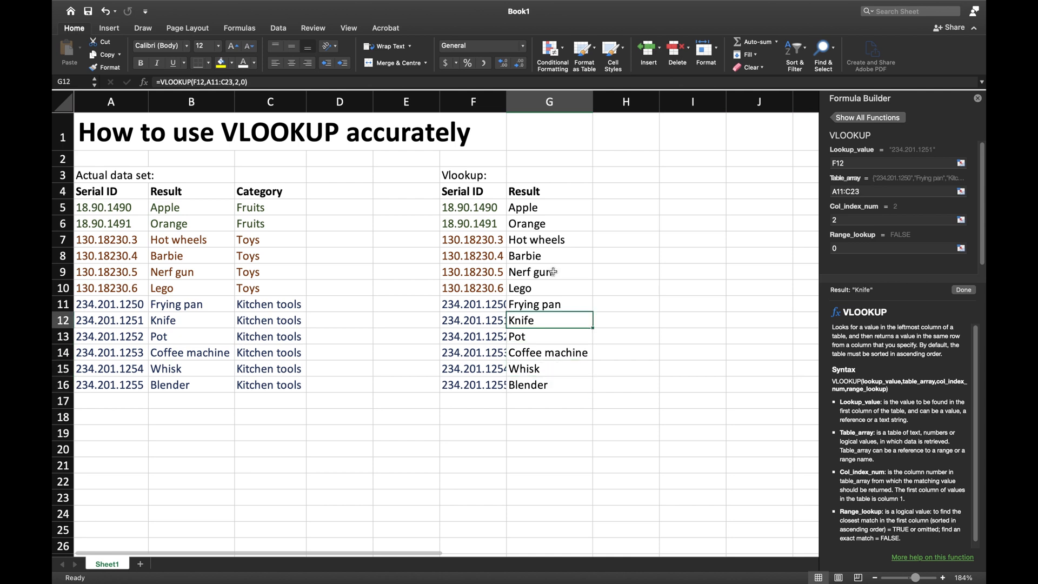
left_click(553, 271)
- Fill the G5 formula down to G16 again and check the copied formula in G14
left_click(560, 212)
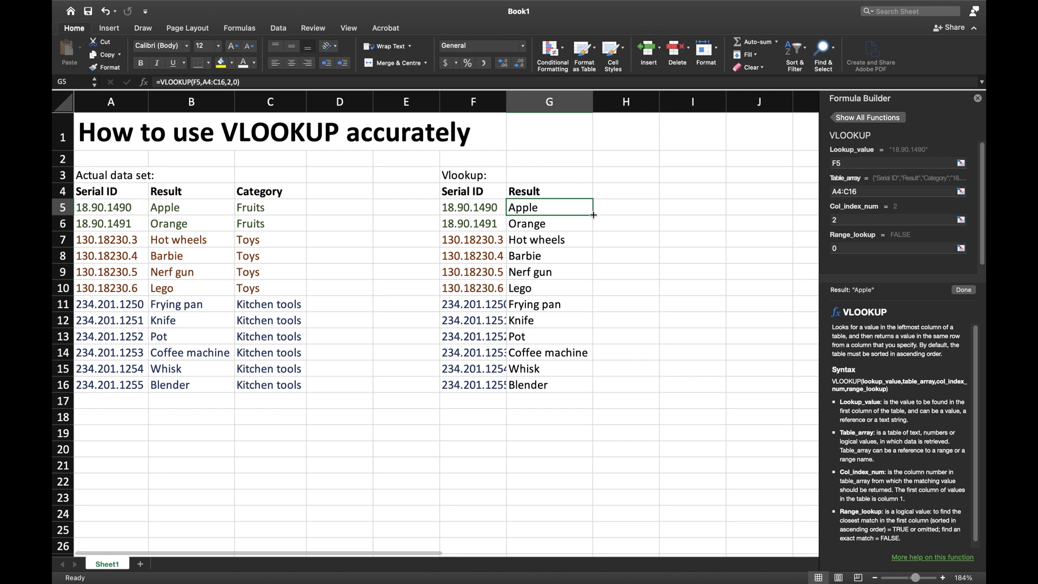
double_click(593, 215)
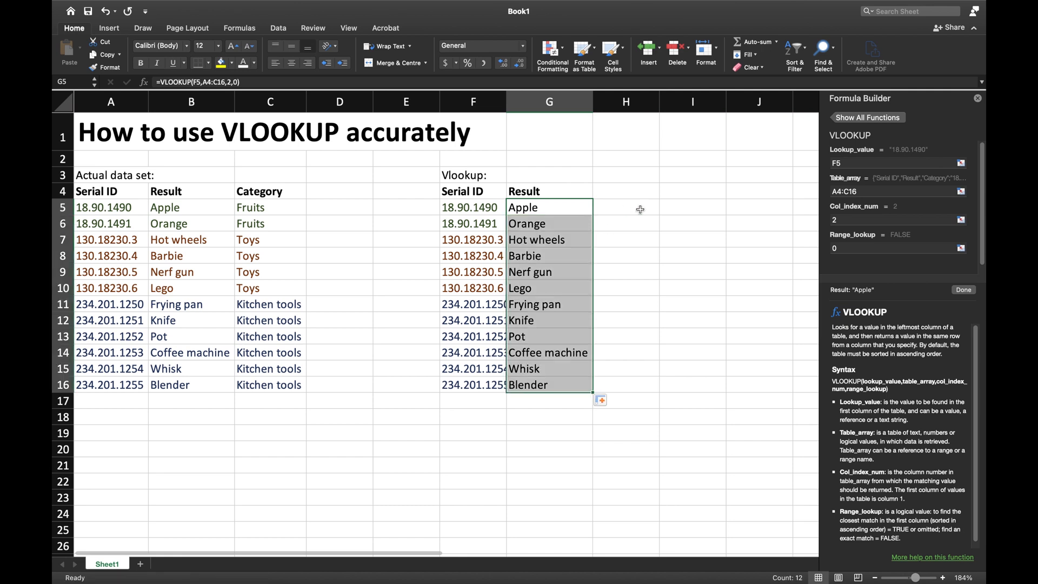
left_click(640, 209)
left_click(591, 214)
left_click_drag(593, 215, 597, 387)
left_click(638, 223)
left_click(560, 207)
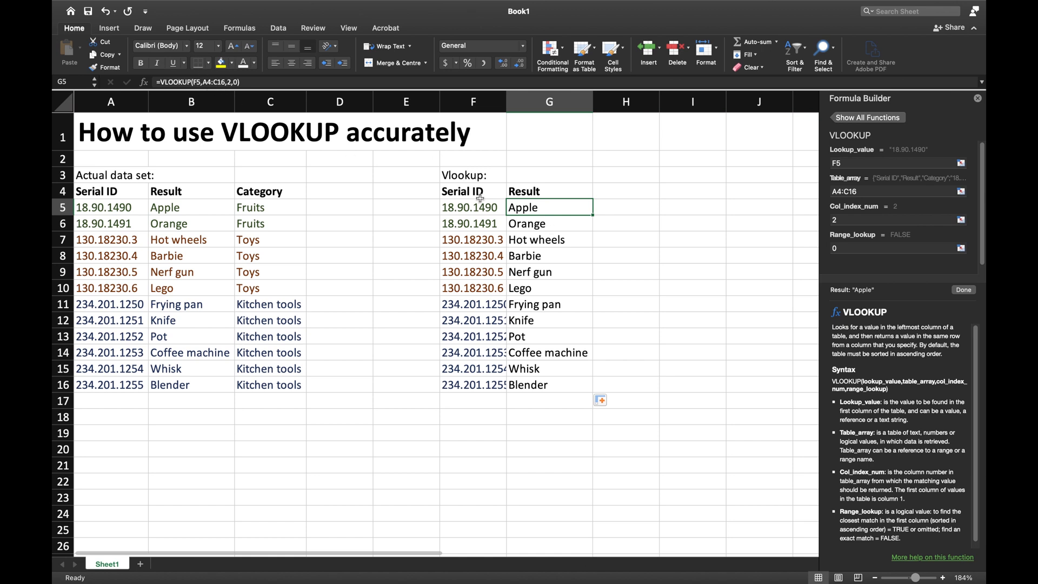
left_click(543, 353)
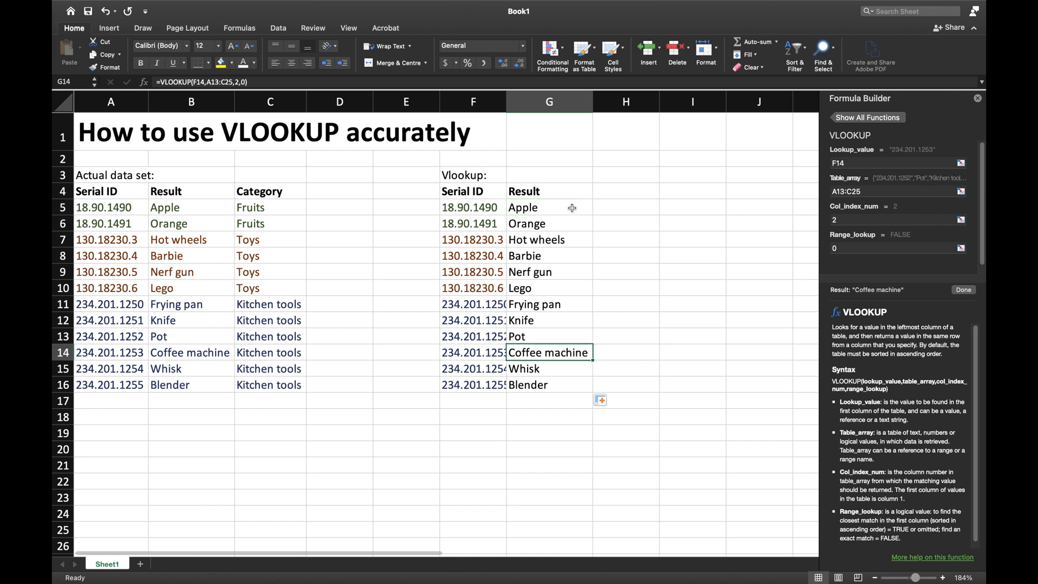
- Make the table array in the G5 formula absolute as $A$4:$C$16
left_click(569, 208)
left_click(207, 82)
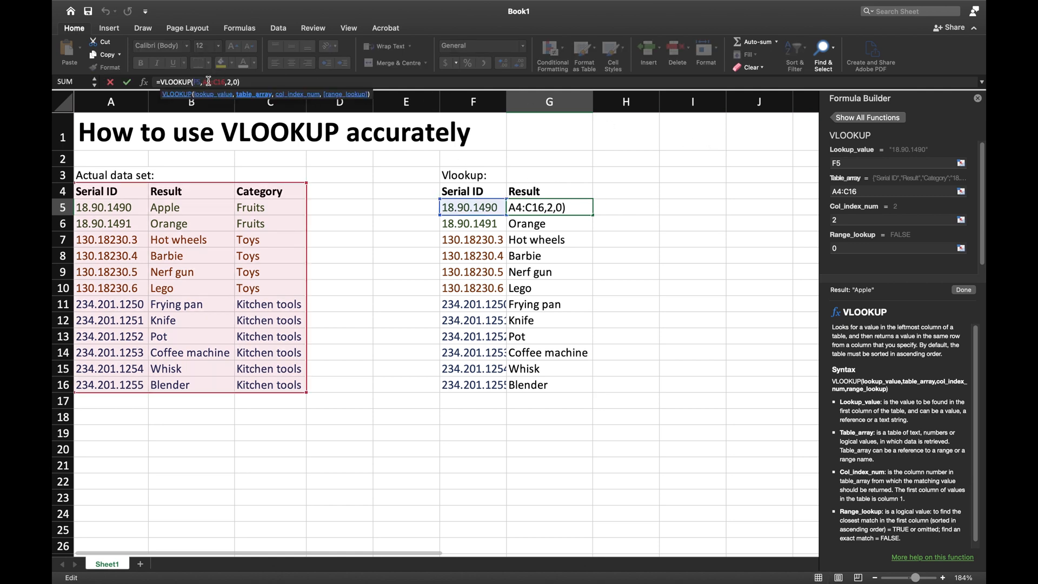
type("$")
key("Right")
type("$")
left_click(227, 82)
type("$")
left_click(222, 82)
type("$")
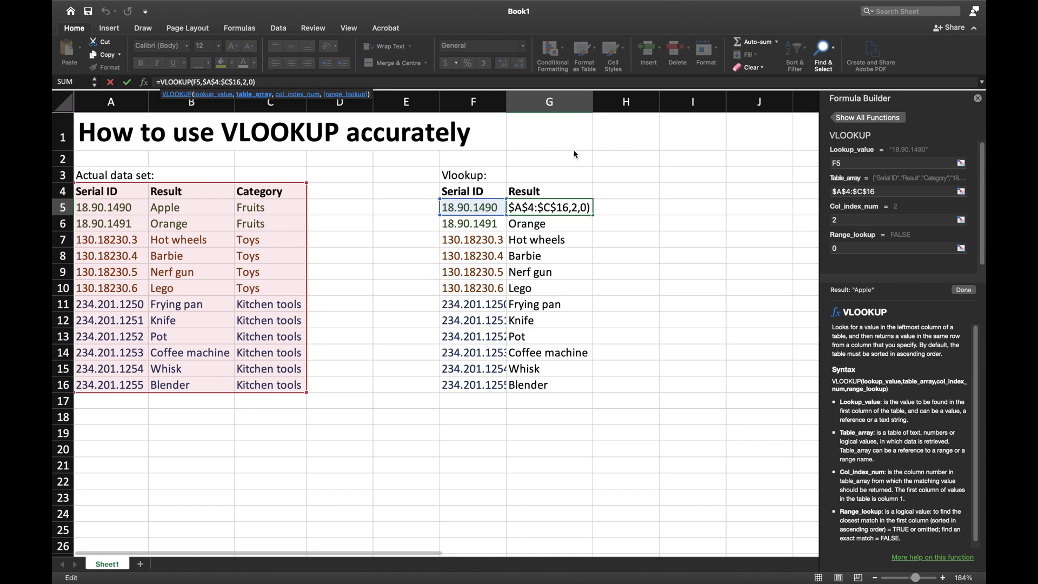
key("Return")
- Compare the table array reference in G5 with those in G6 and G7
left_click(560, 208)
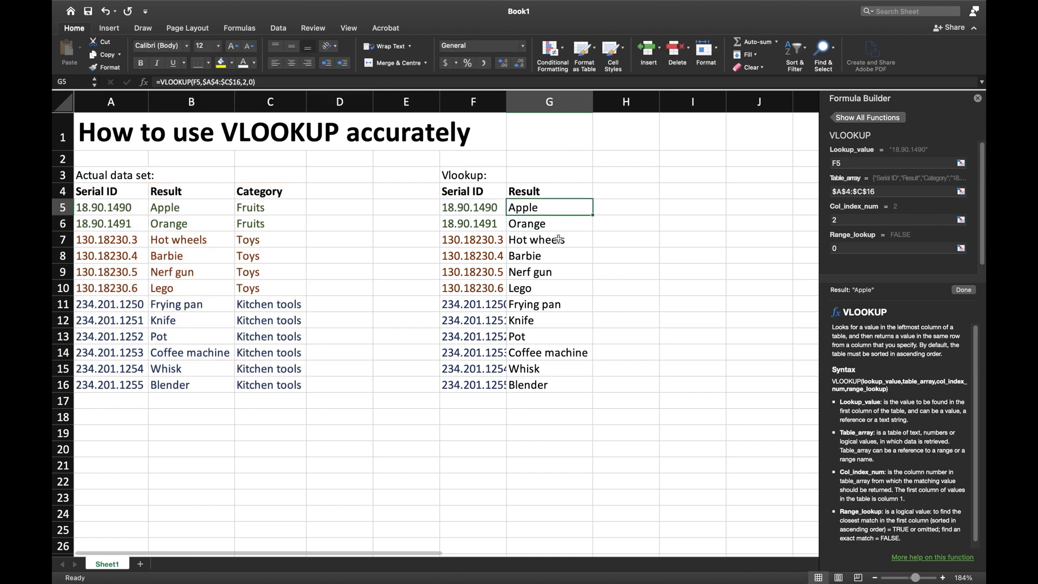
left_click(565, 226)
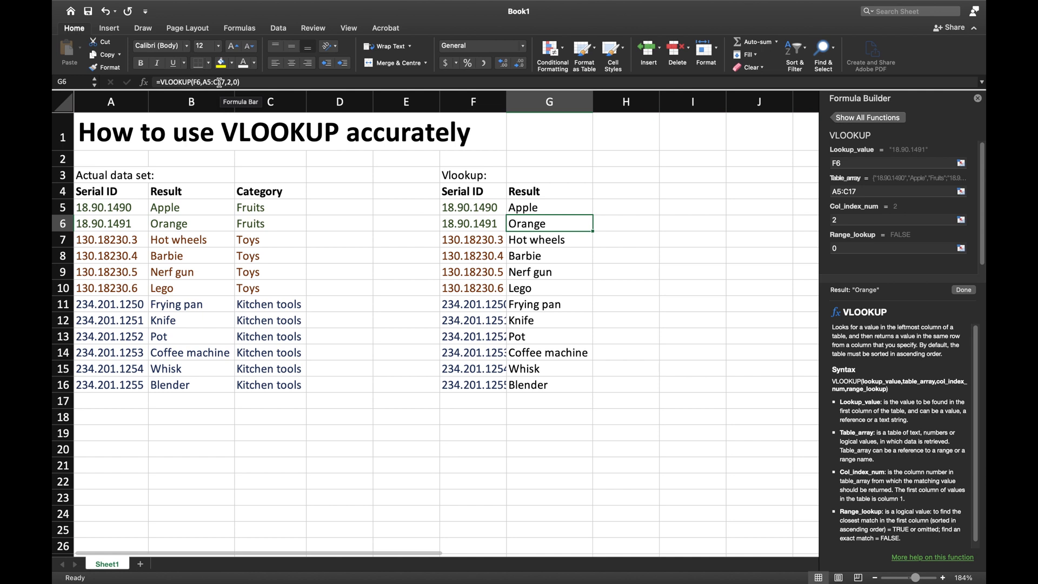
left_click(534, 240)
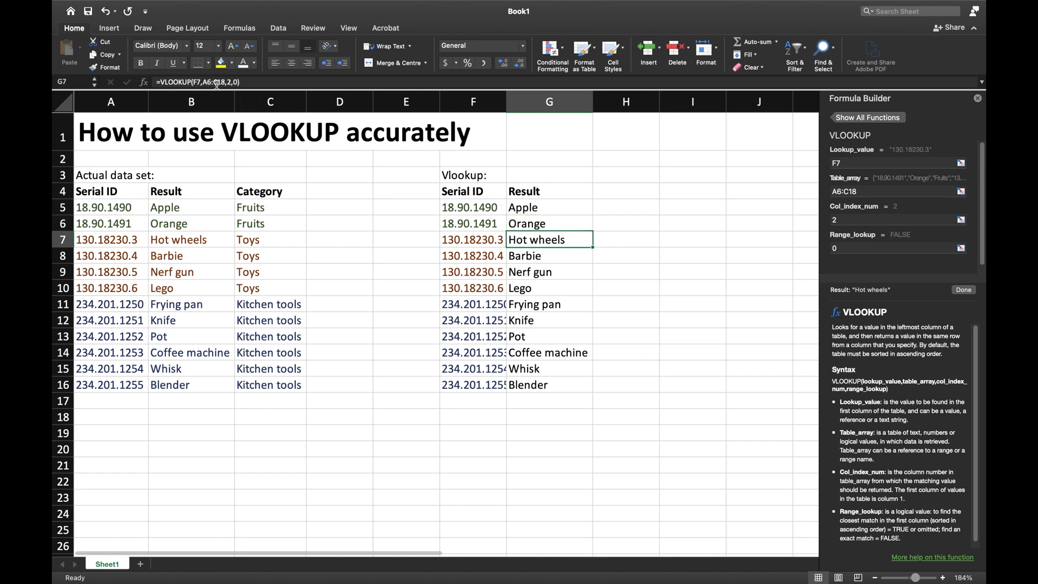
- Fill the absolute-reference VLOOKUP from G5 down to G16 and check the formulas in G6, G7, G9 and G11
left_click(554, 210)
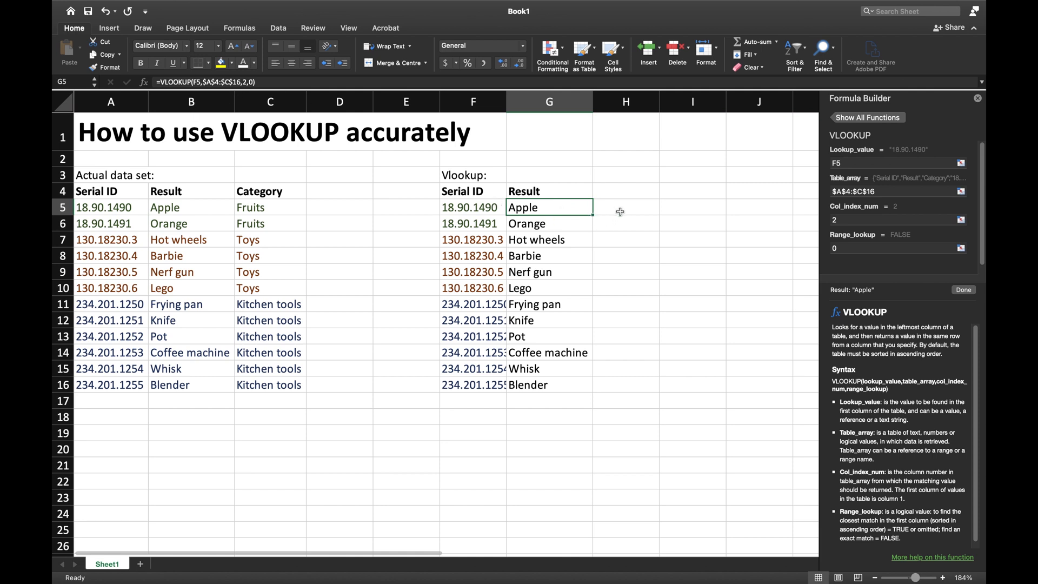
double_click(593, 215)
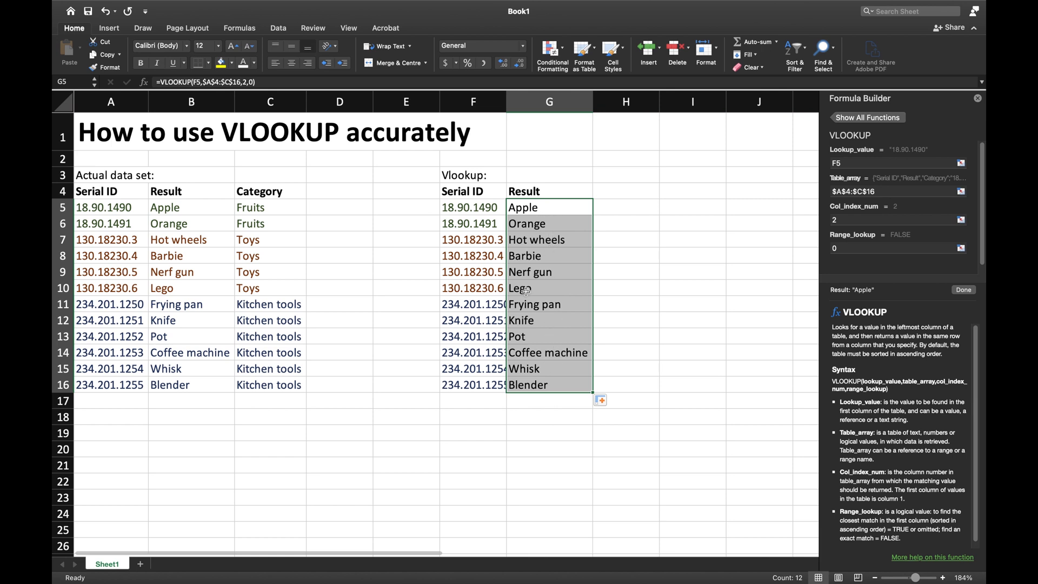
left_click(548, 225)
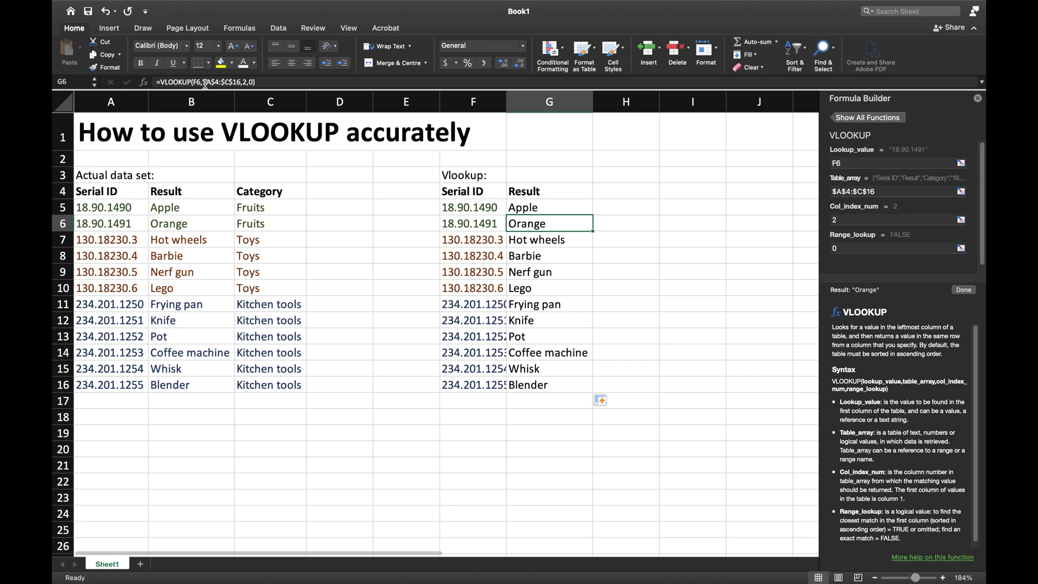
left_click(560, 238)
left_click(563, 272)
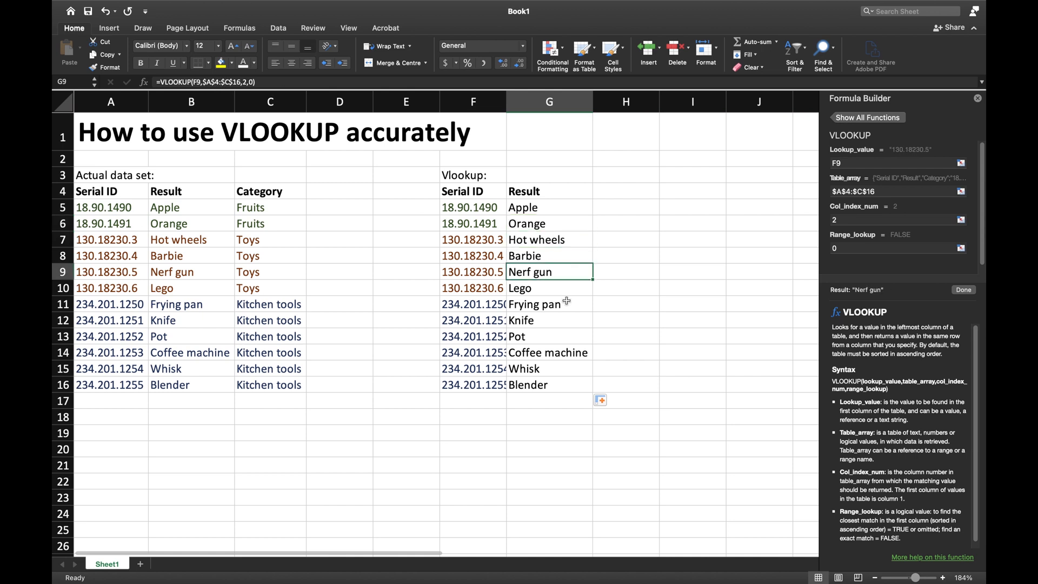
left_click(566, 301)
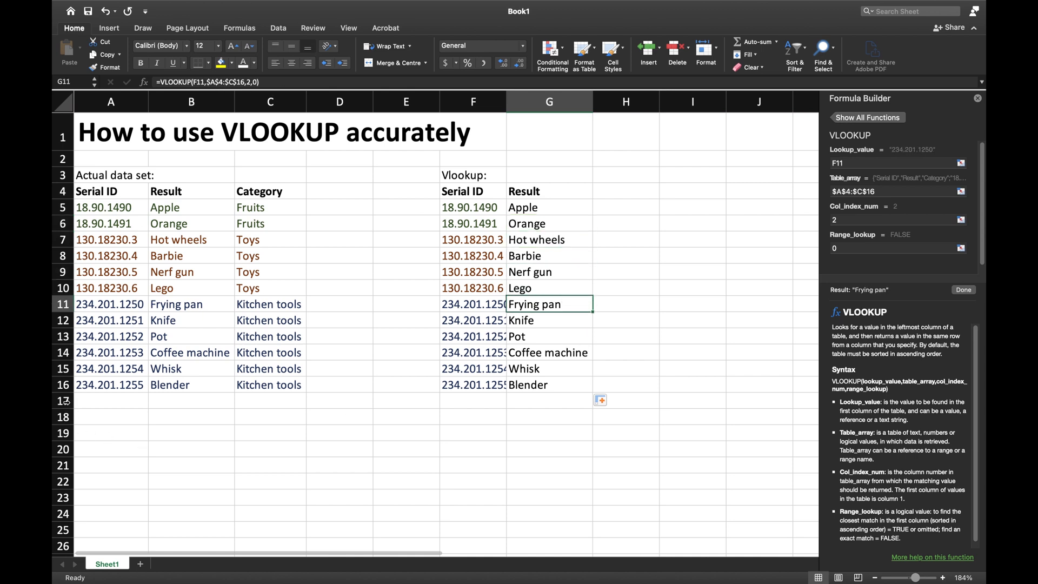
- Delete the empty rows 17 to 26 below the two tables
left_click_drag(64, 401, 64, 546)
right_click(64, 493)
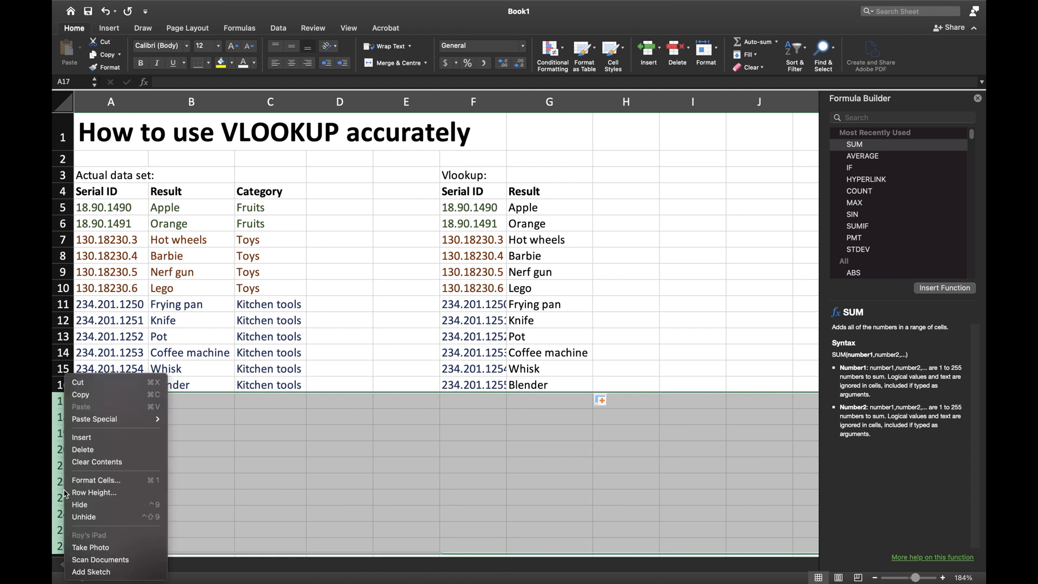
left_click(82, 450)
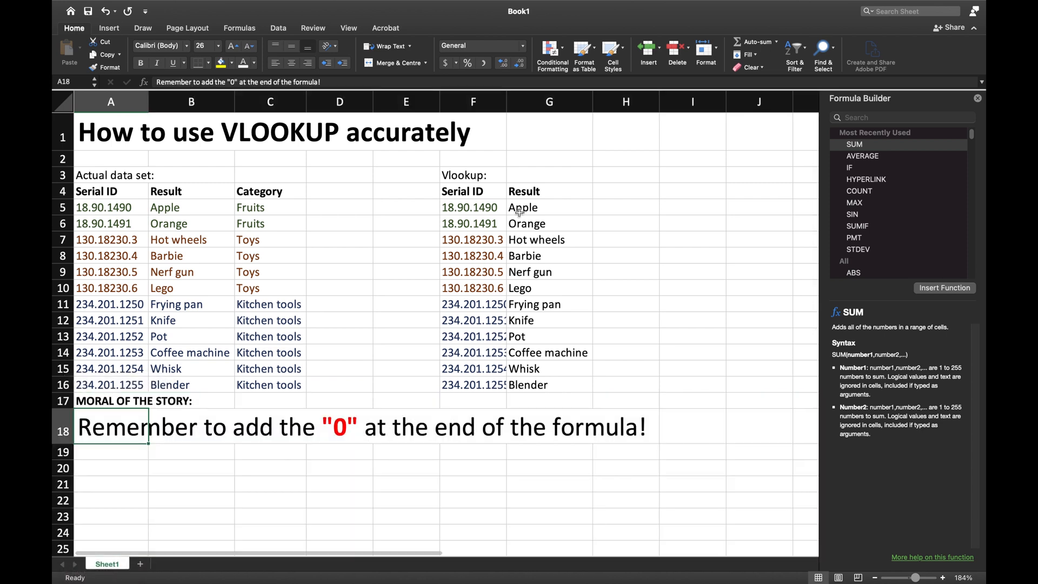